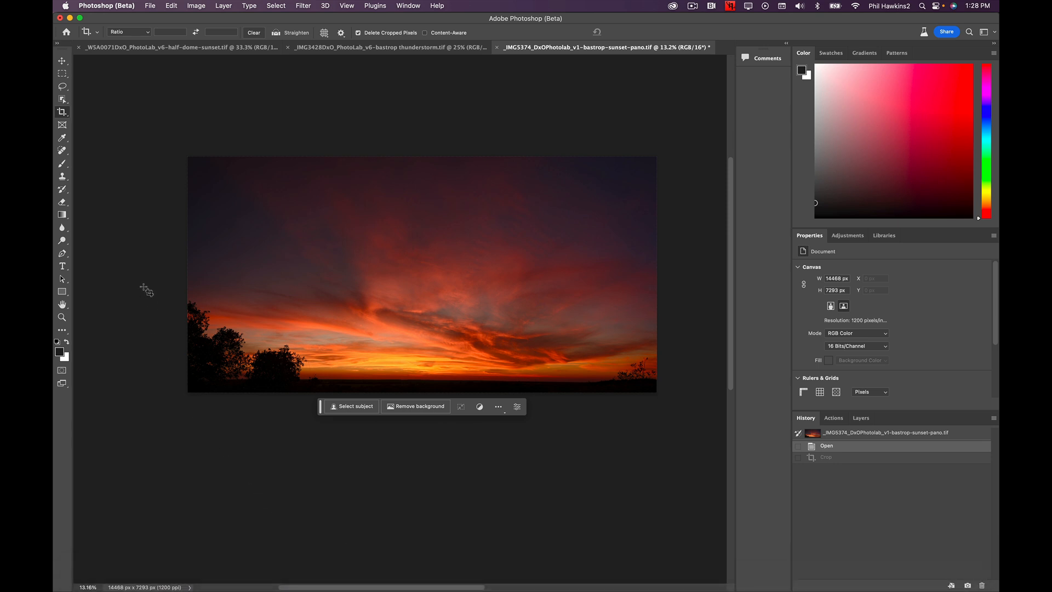
Extend the sunset panorama's canvas past its right edge with the Crop tool to about 16951 px wide.
click(63, 113)
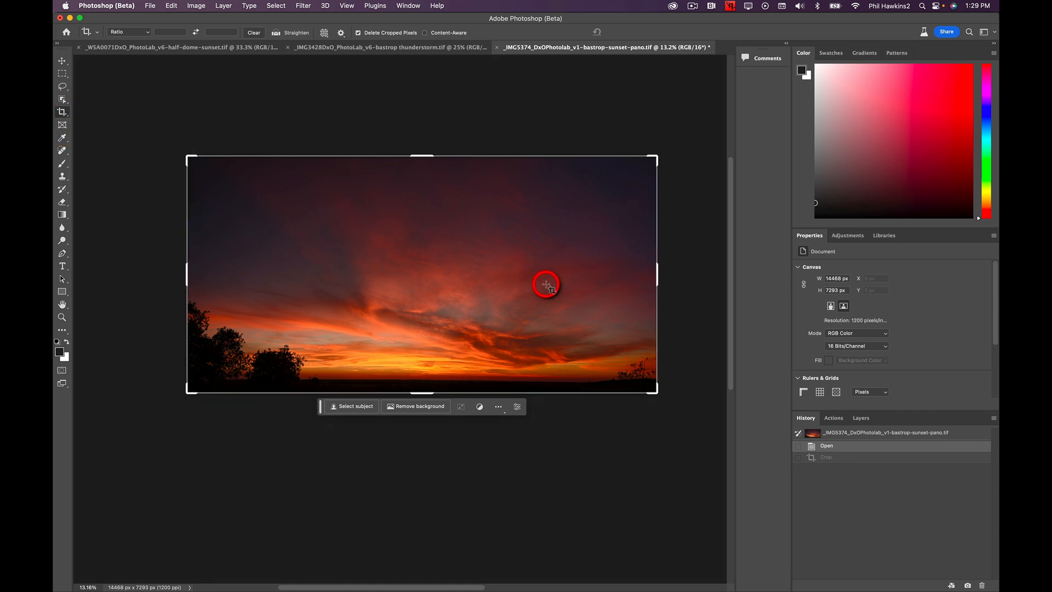
drag(655, 275, 696, 274)
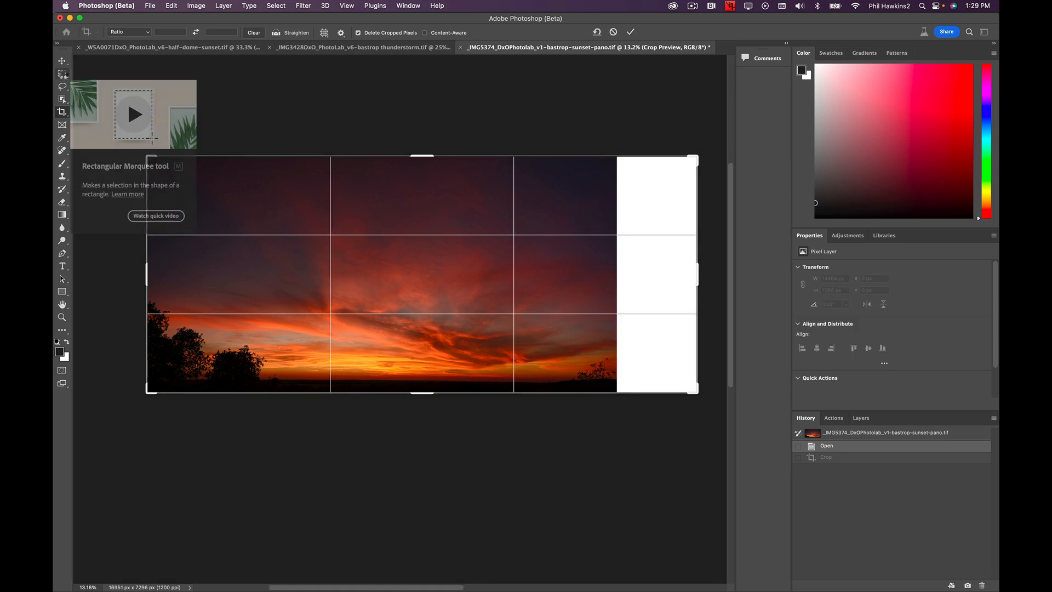
Marquee-select the blank right strip with a slight overlap onto the photo and run Generative Fill with an empty prompt.
click(62, 73)
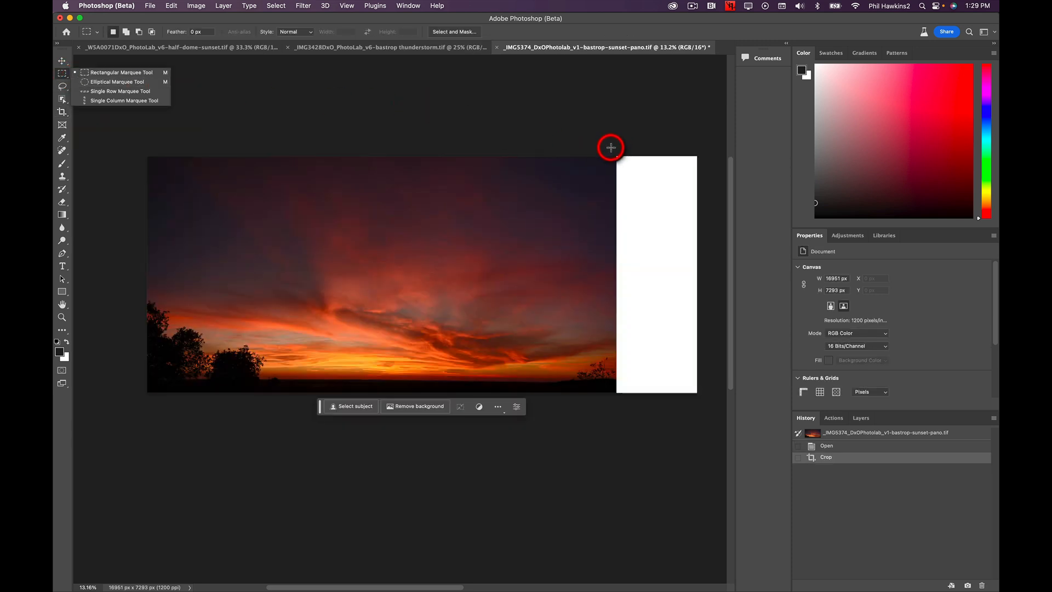
drag(611, 148, 722, 418)
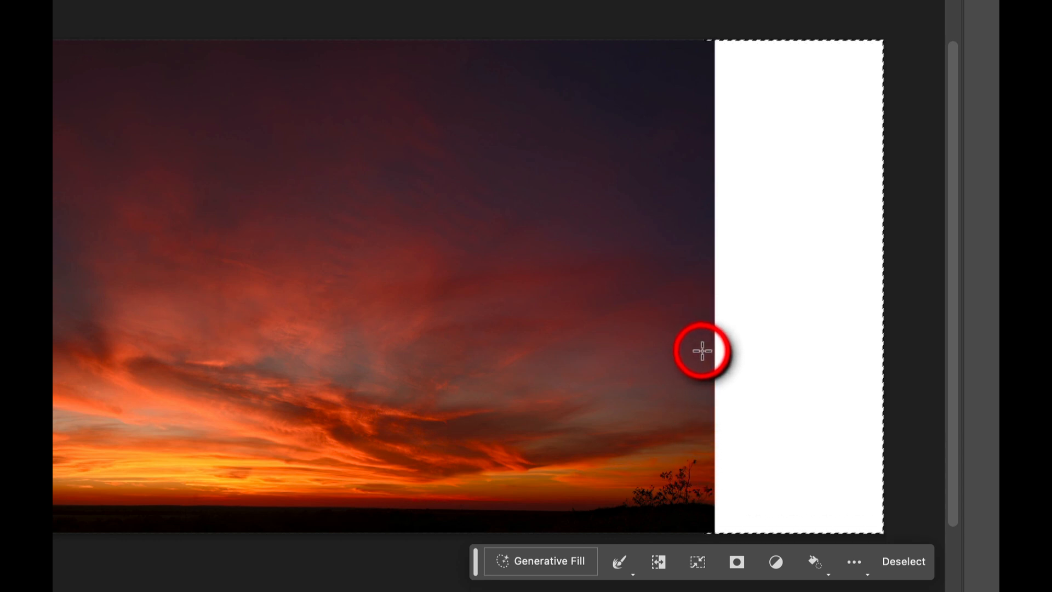
click(564, 559)
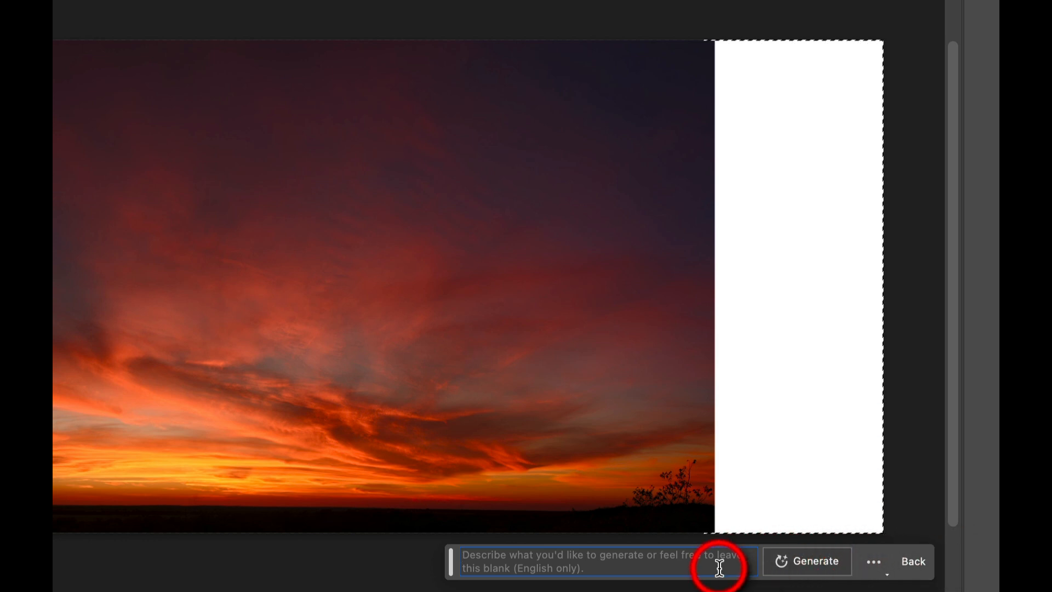
click(816, 560)
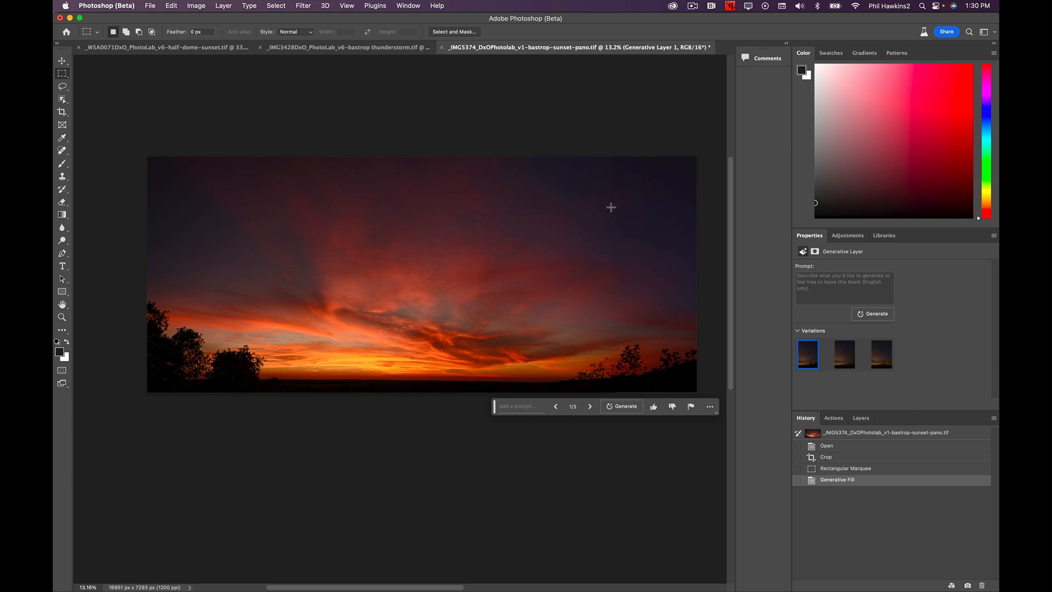
Examine the generated right-hand area up close for a seam where it meets the original sky.
scroll(611, 207, up, 2)
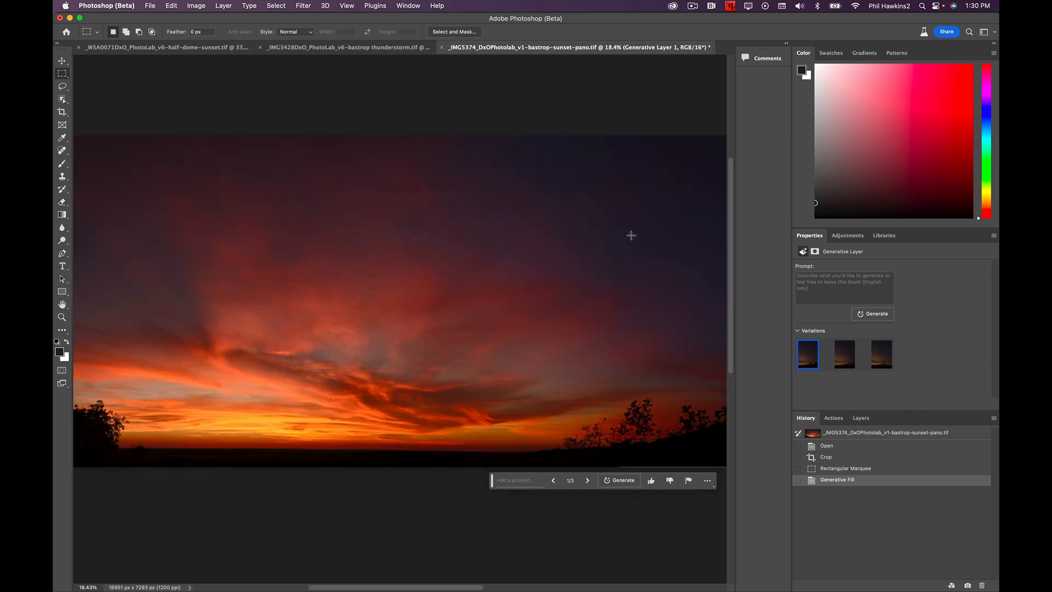
drag(631, 235, 506, 249)
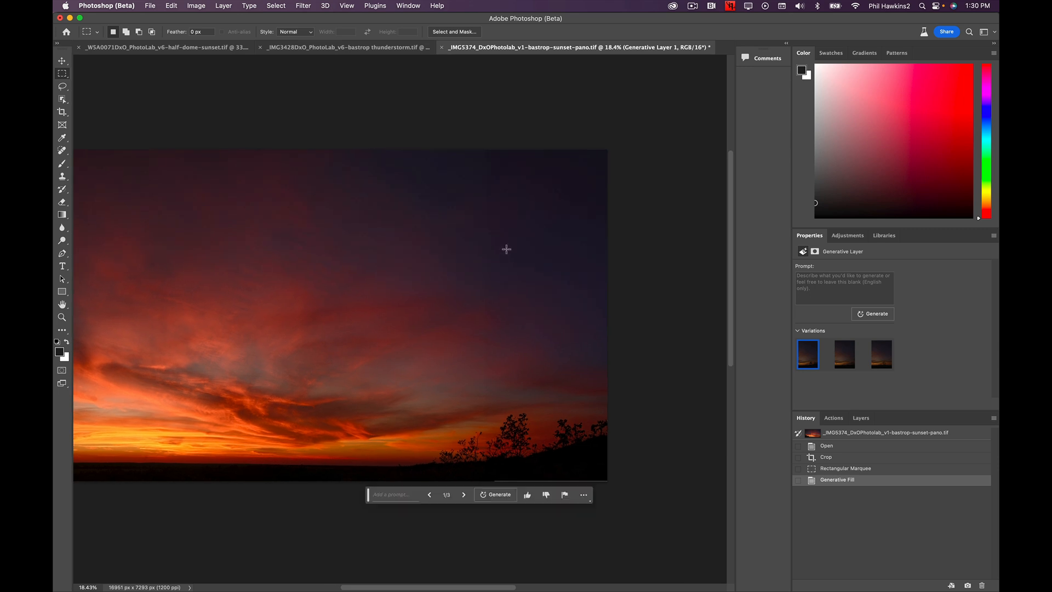
scroll(506, 250, up, 5)
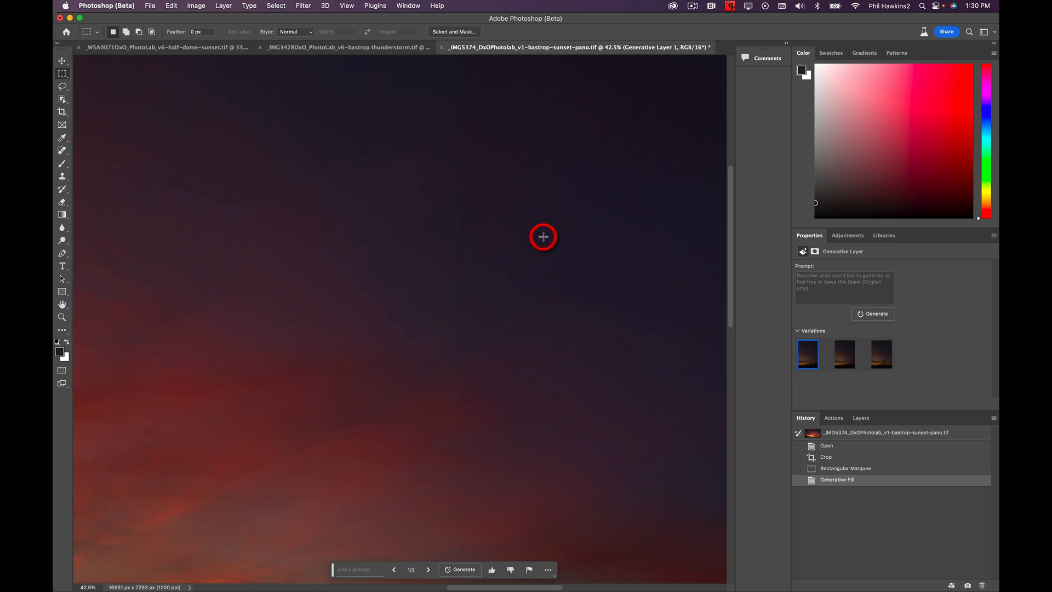
scroll(543, 235, up, 3)
scroll(544, 235, down, 10)
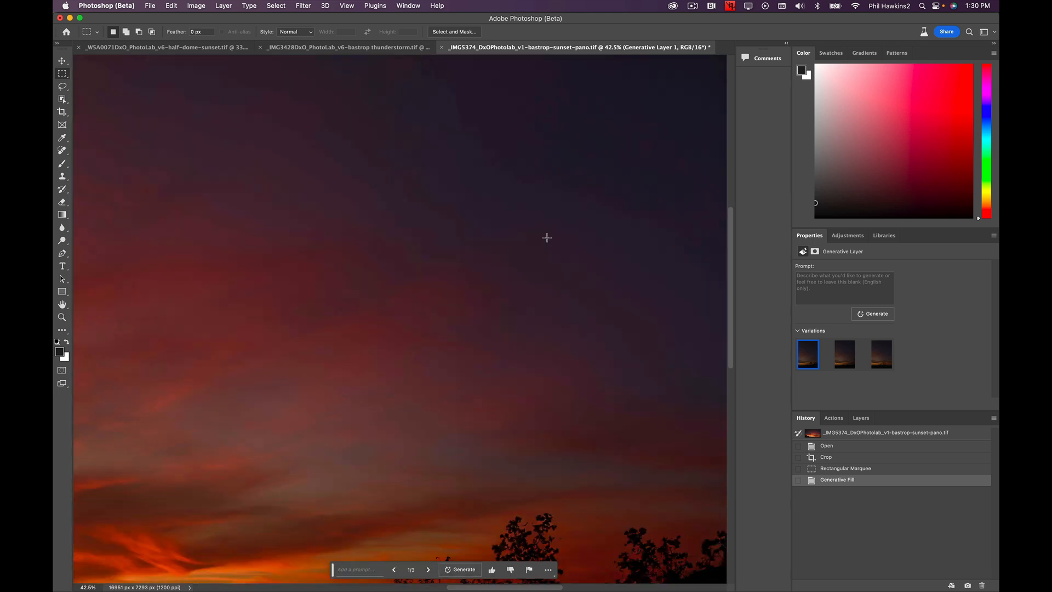
scroll(546, 238, up, 10)
scroll(547, 239, up, 5)
scroll(546, 238, down, 10)
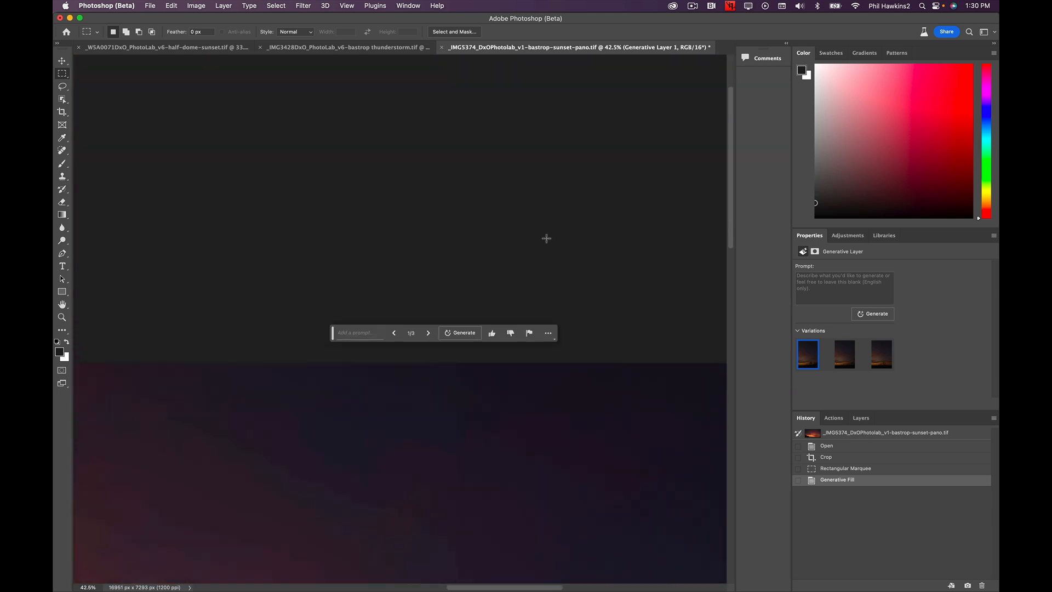
scroll(547, 237, up, 1)
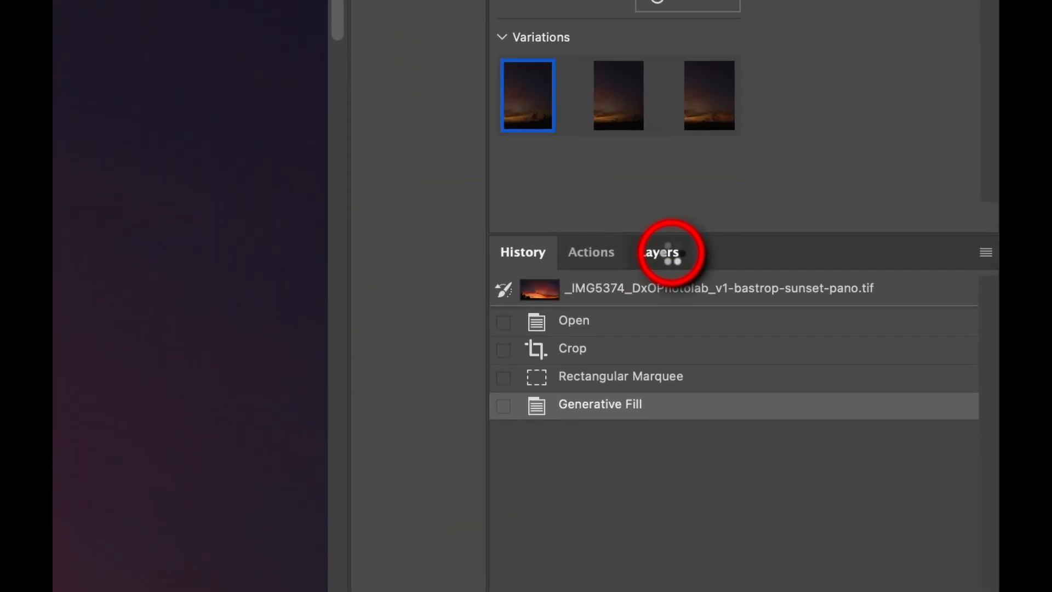
Blend the right-hand sky seam by erasing along it on Generative Layer 1's mask, with black foreground and white background colours.
click(670, 252)
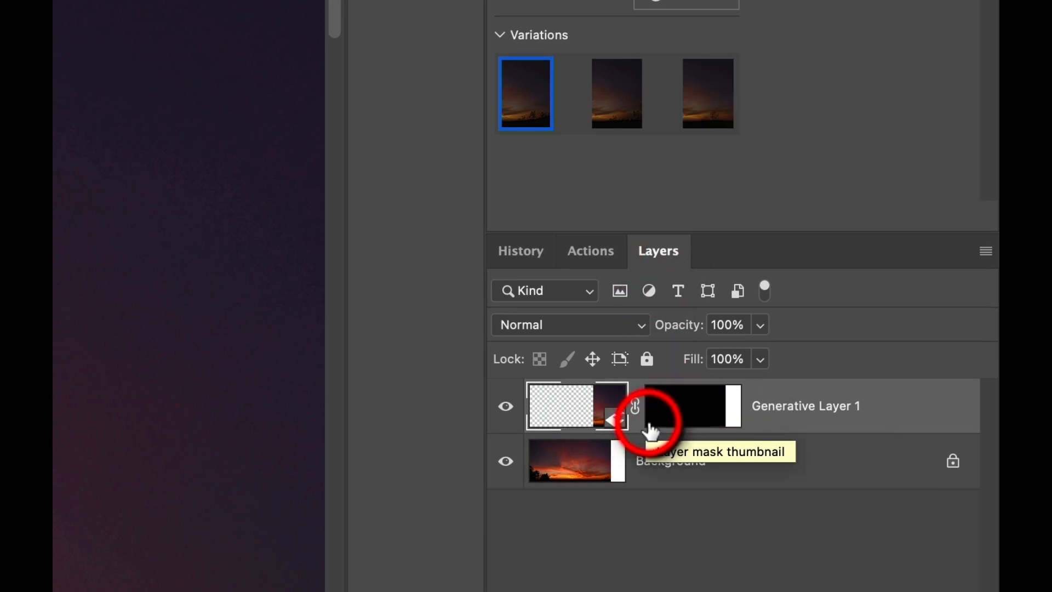
click(678, 426)
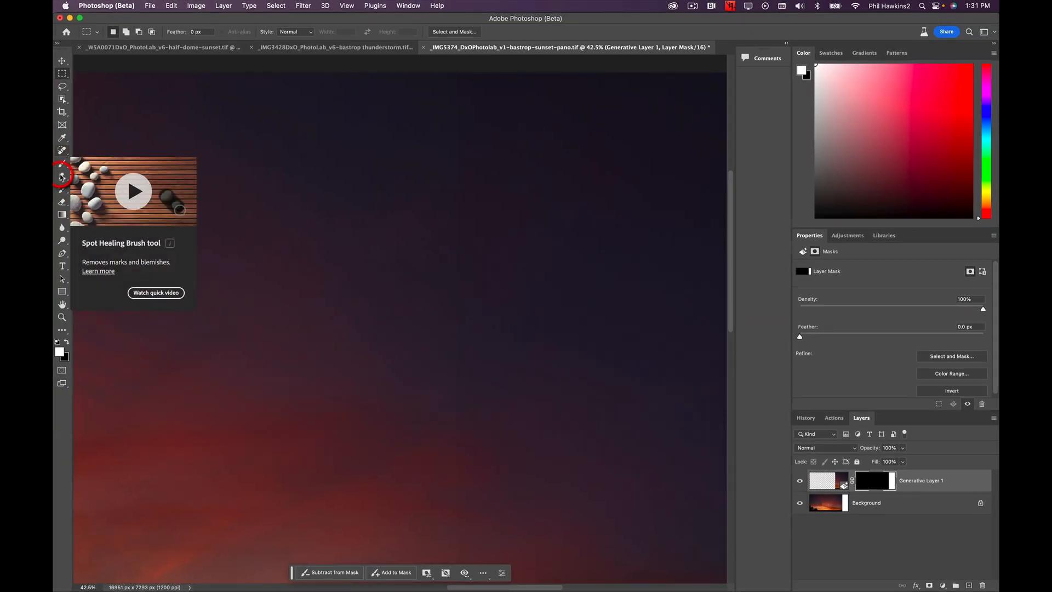
click(62, 202)
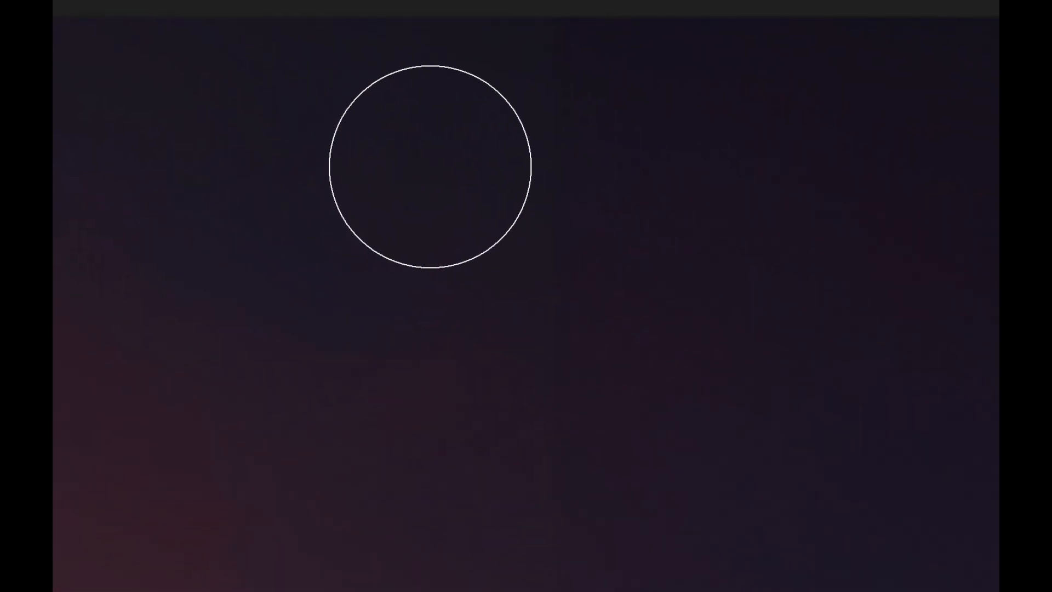
drag(570, 88, 575, 591)
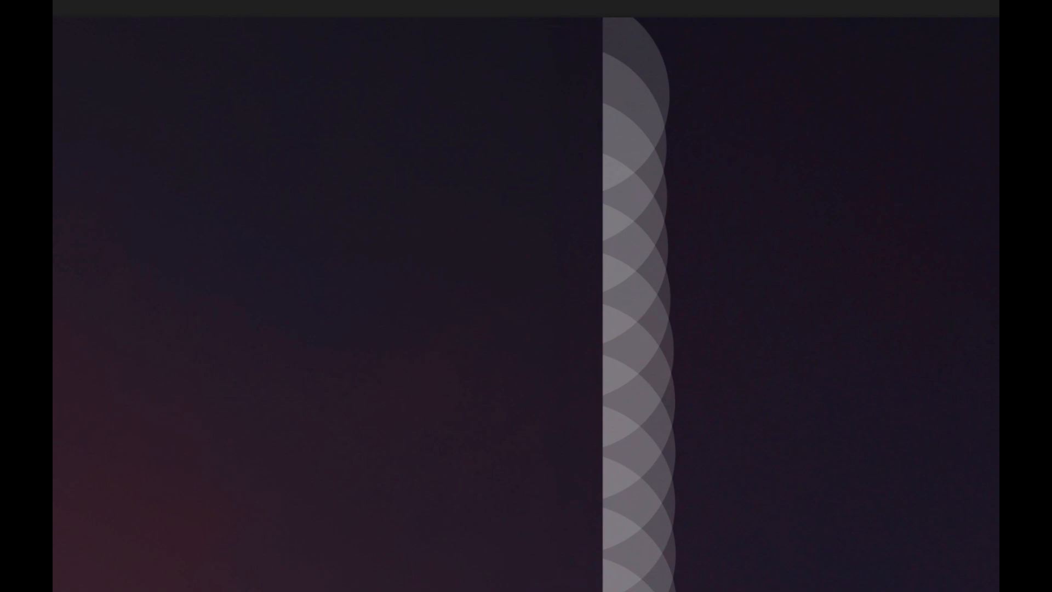
key(ctrl+z)
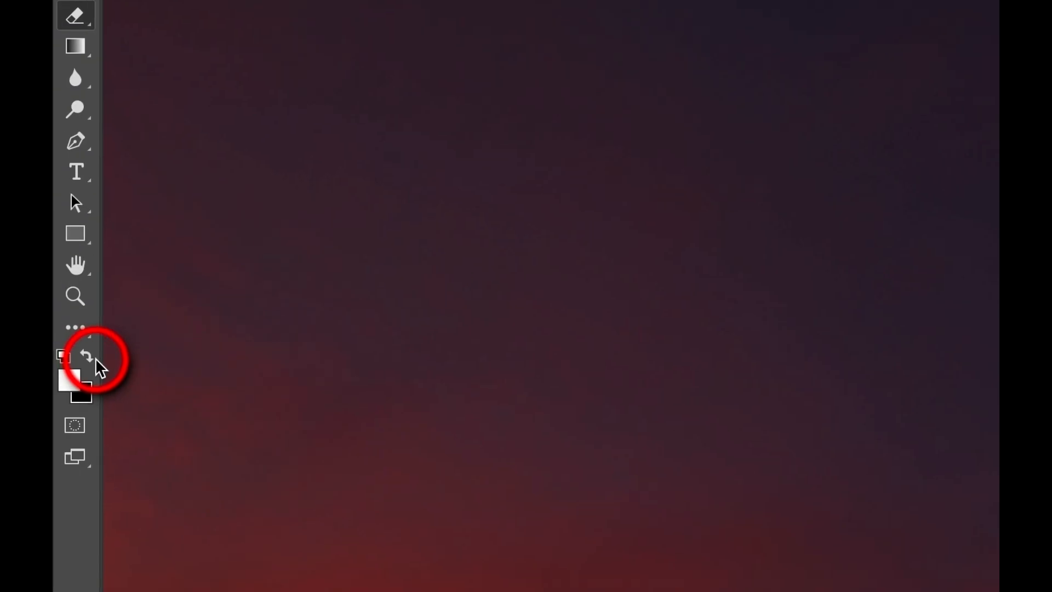
click(87, 356)
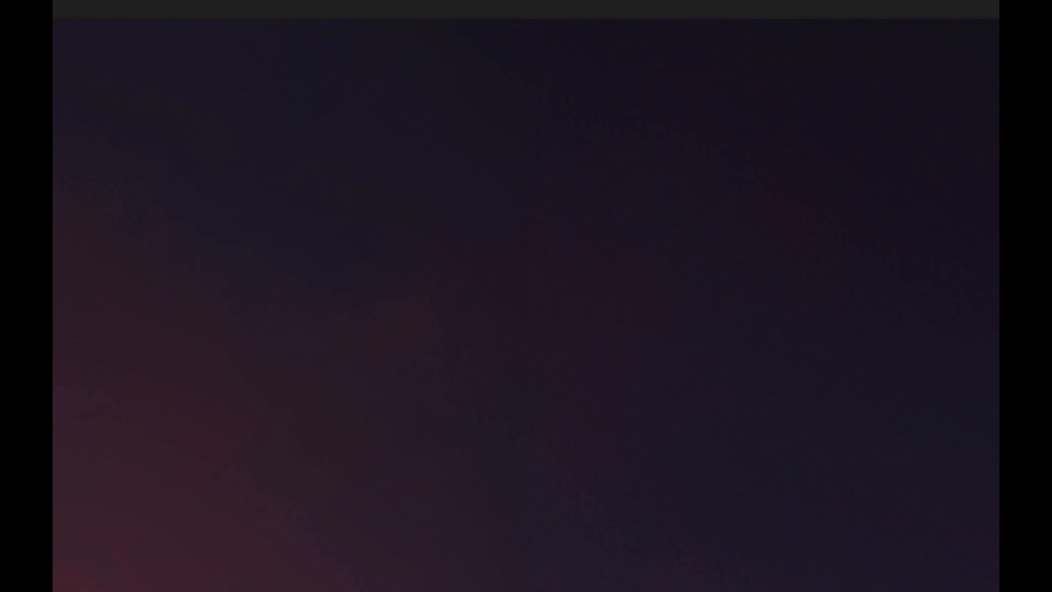
drag(731, 255, 732, 316)
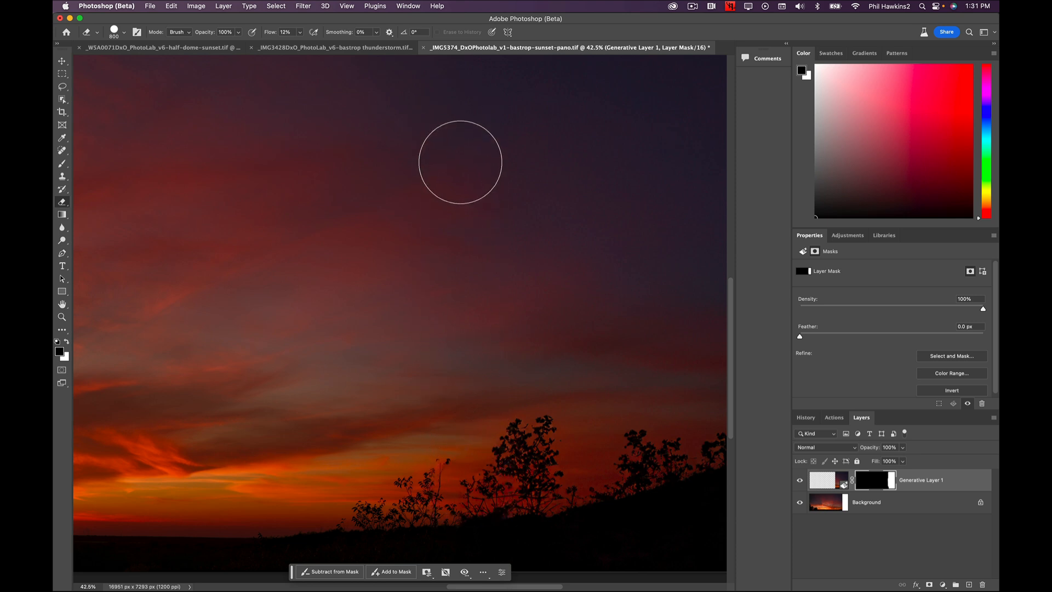
Extend the canvas past the photo's left edge with the Crop tool to about 19576 px total width.
key(super+0)
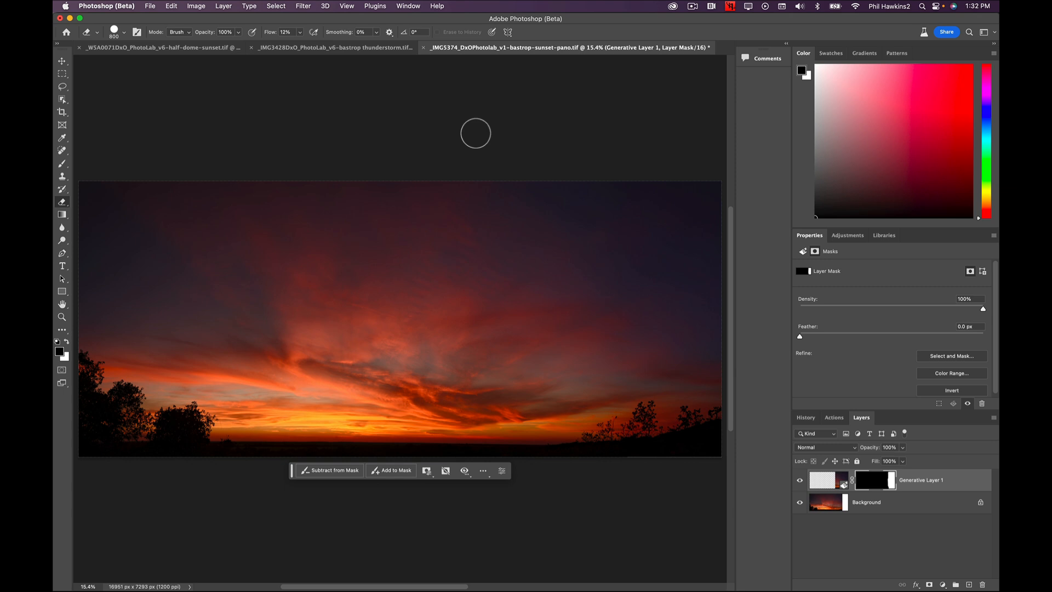
scroll(419, 279, left, 5)
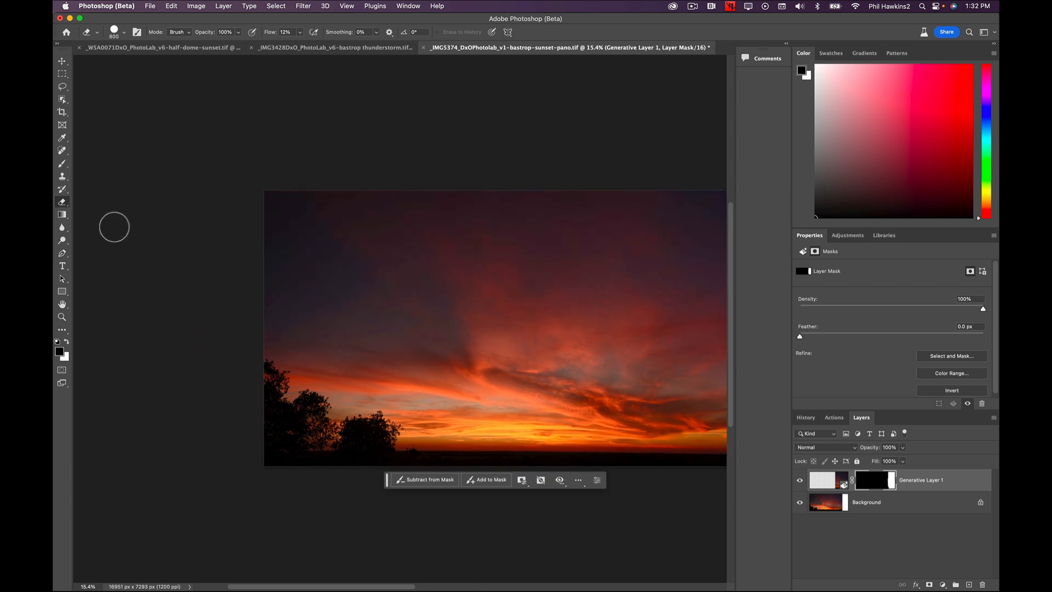
click(62, 112)
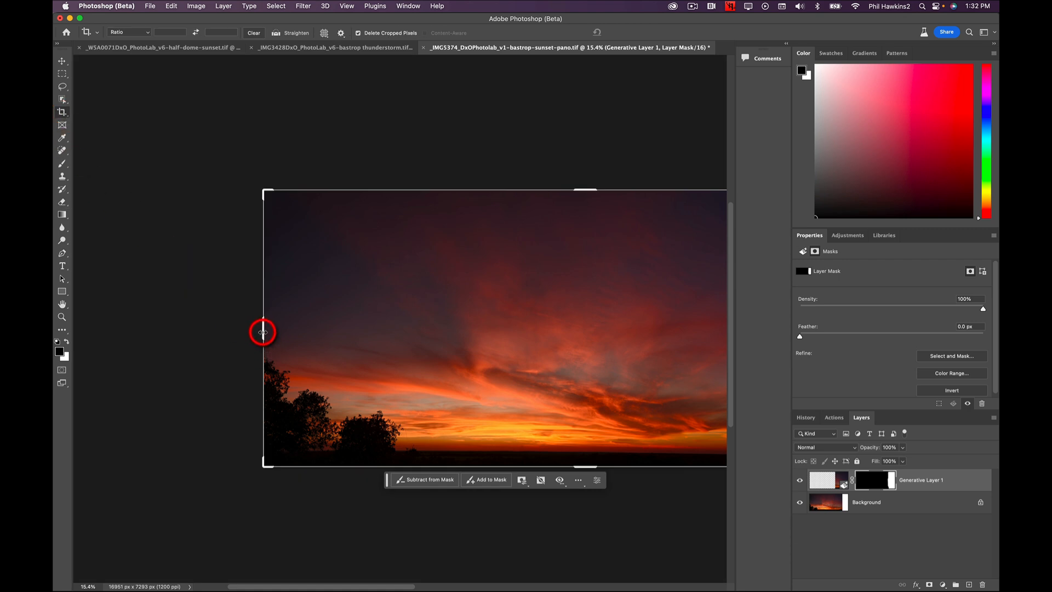
drag(263, 332, 213, 334)
Marquee-select the blank left strip with a slight overlap, about 2800 px wide, and run Generative Fill with an empty prompt.
click(63, 75)
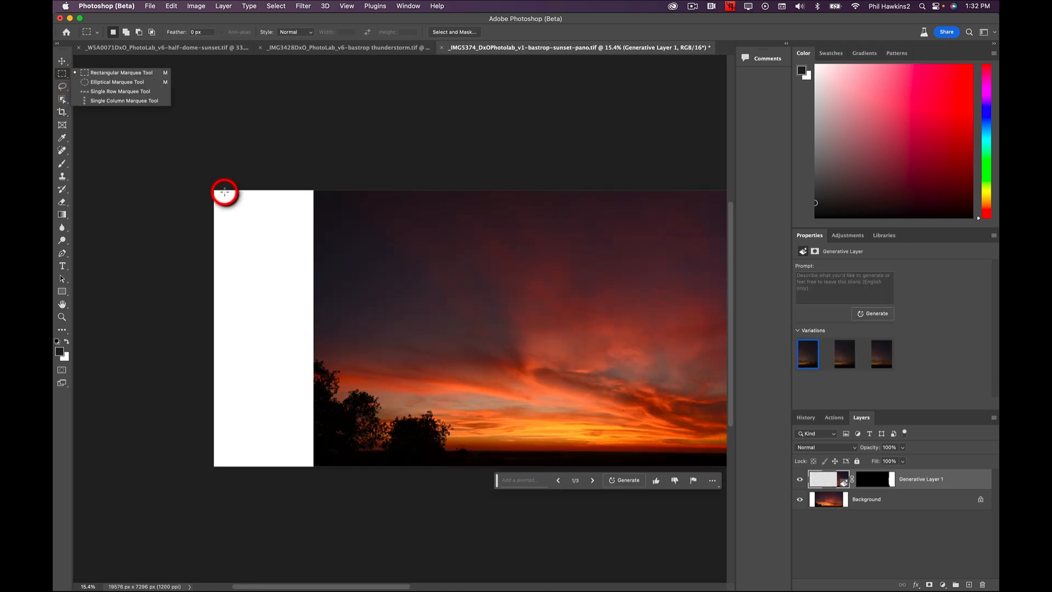
drag(214, 190, 318, 470)
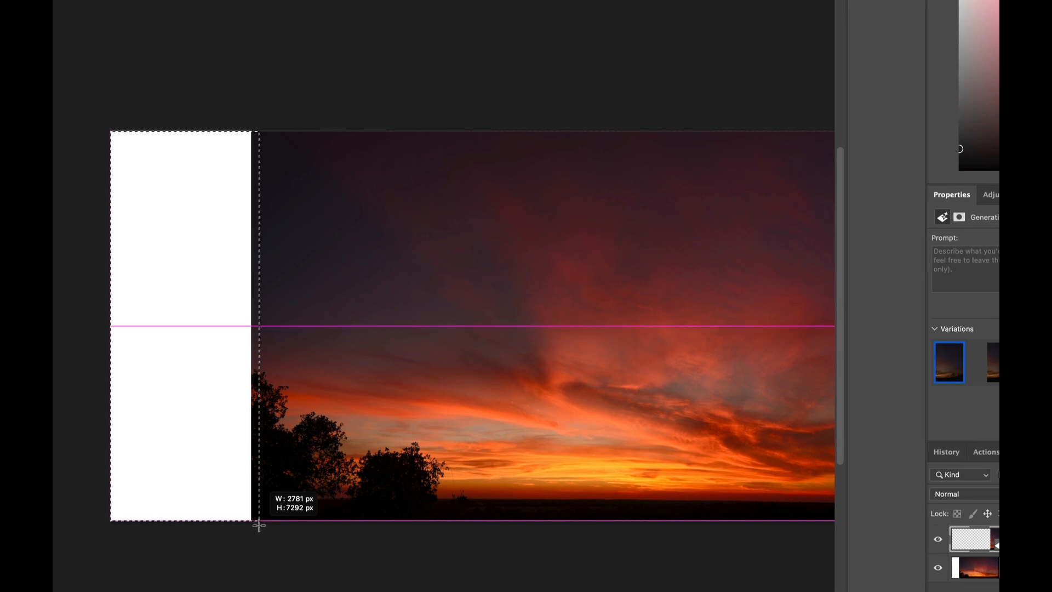
drag(258, 525, 262, 525)
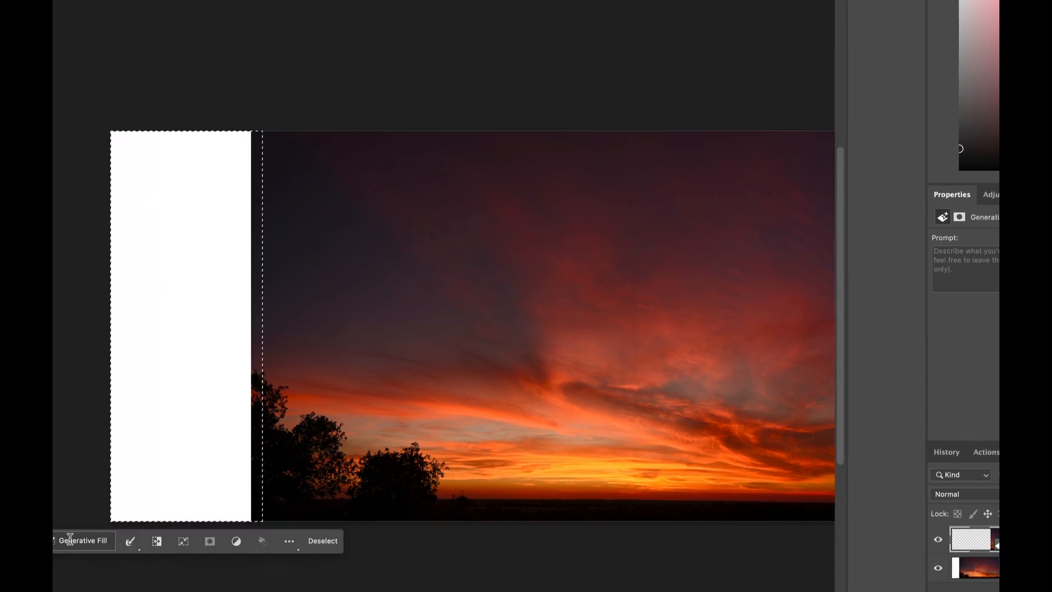
click(71, 543)
click(269, 542)
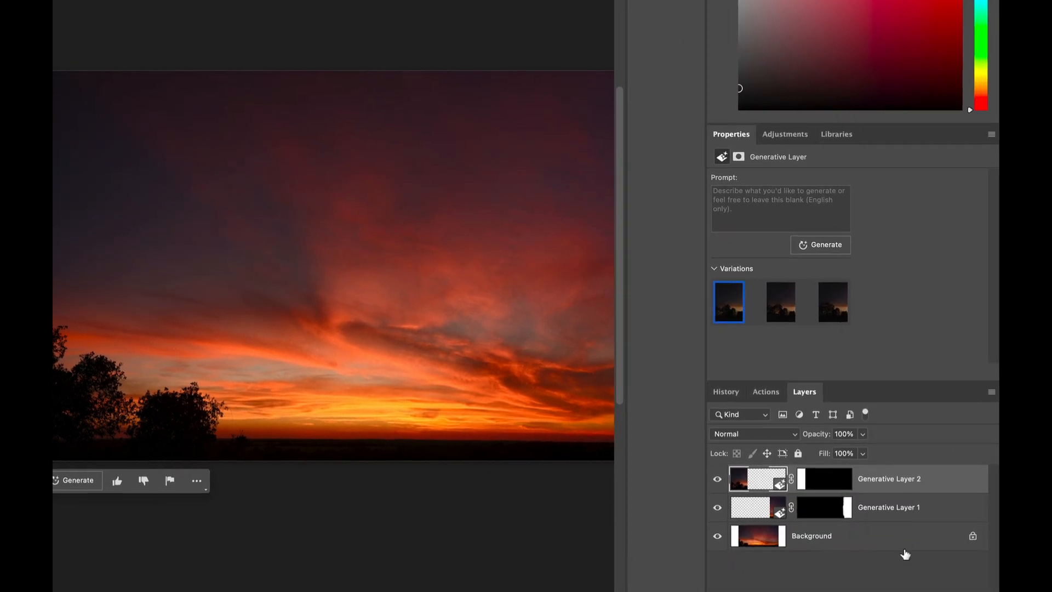
Make Generative Layer 2's mask active for blending the left-hand sky seam with the Eraser tool.
click(848, 514)
click(829, 477)
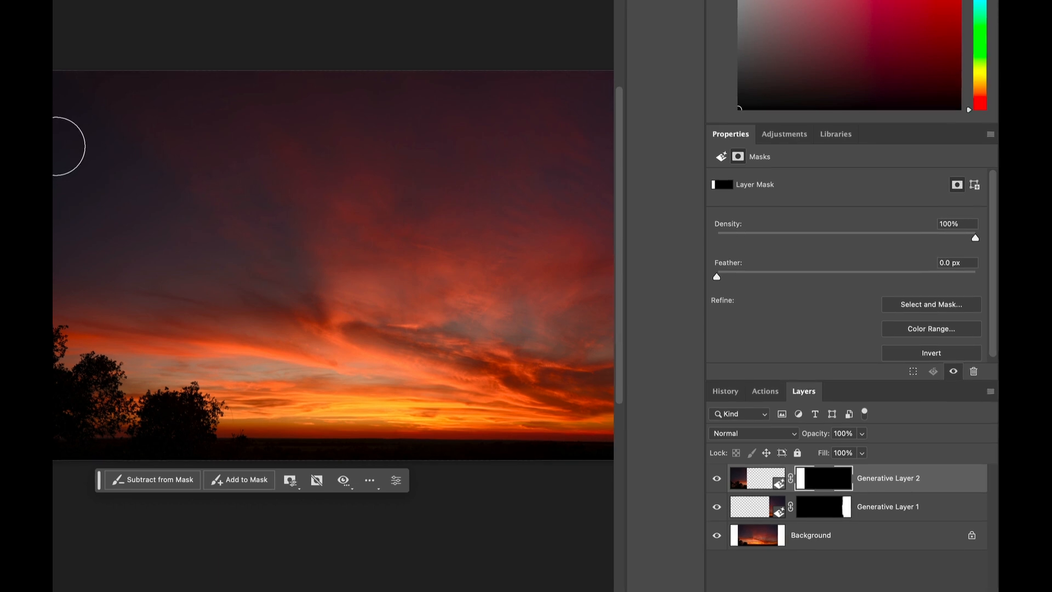
scroll(326, 122, up, 4)
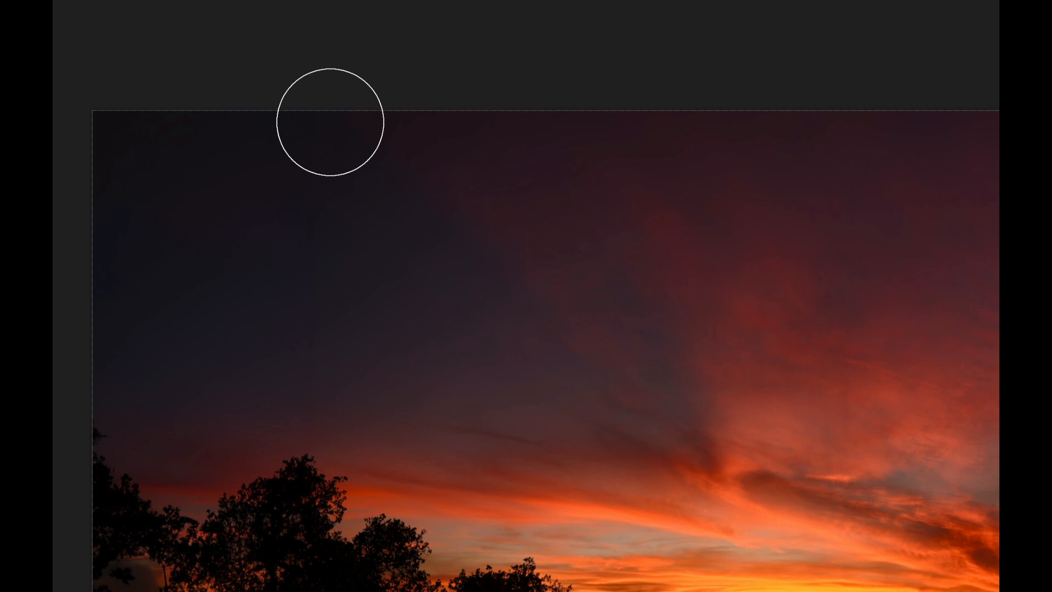